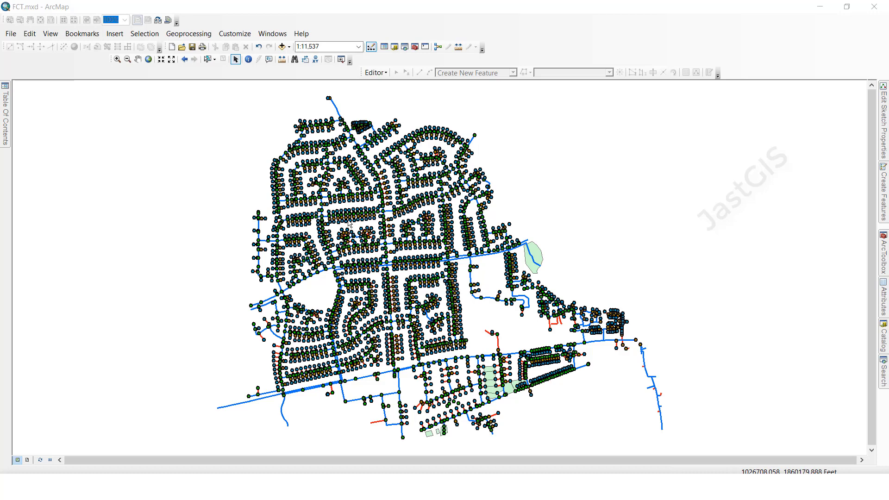
In ArcMap Options General settings, set Roll Forward / Drag Up to Zooms In and apply.
click(233, 36)
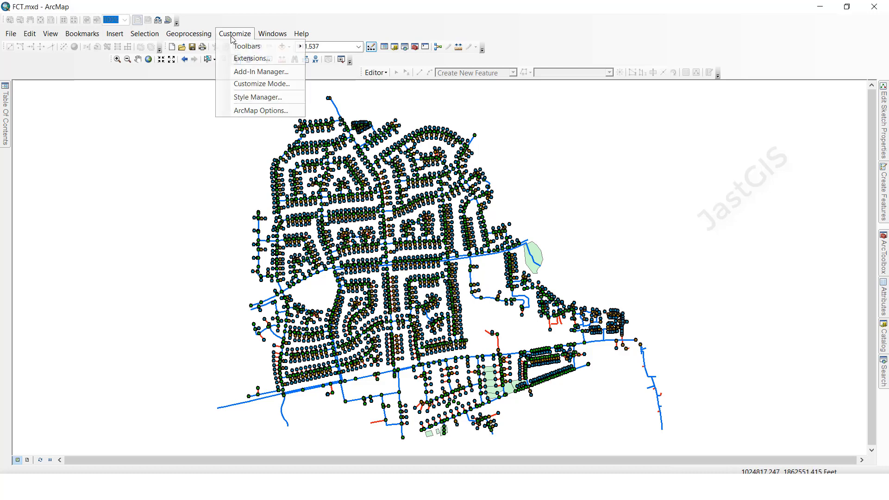
click(257, 111)
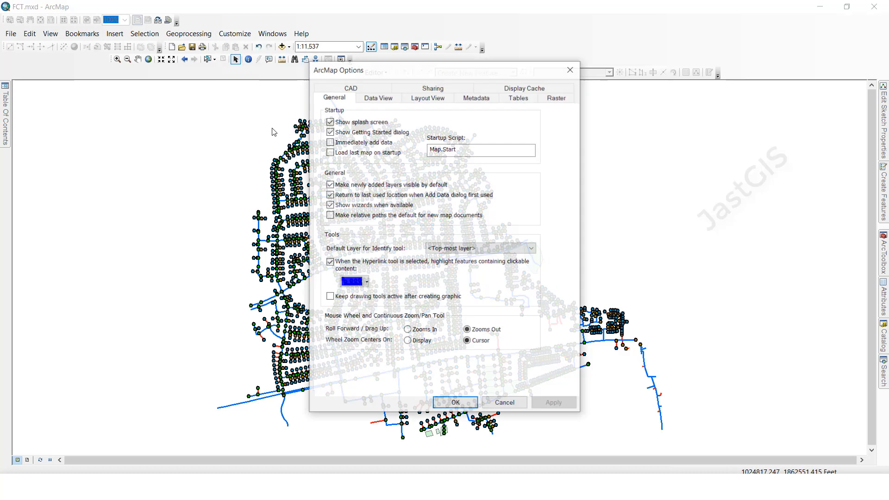
click(422, 331)
click(547, 403)
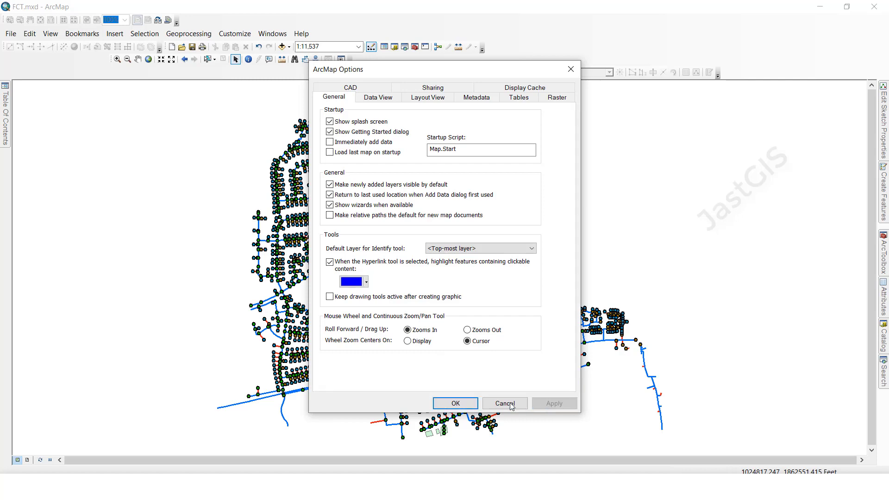
click(464, 408)
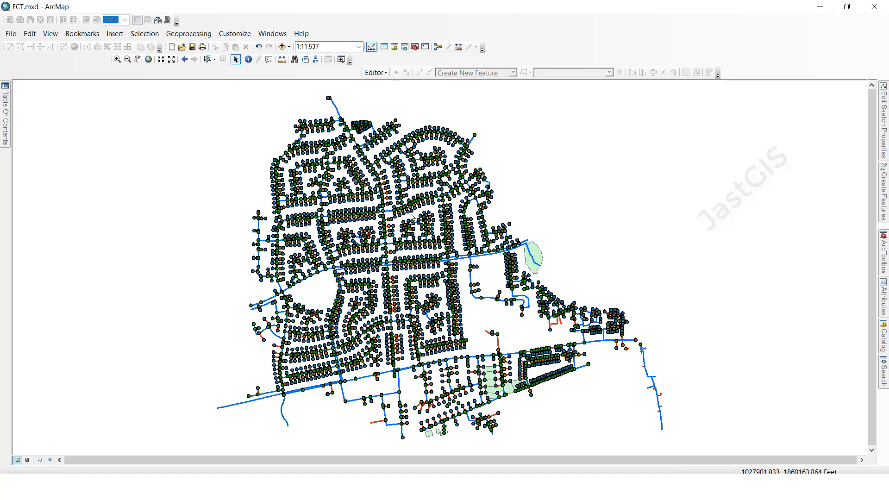
In Paint, draw a red up arrow right of the mouse and a red down arrow left of it.
key(alt+Tab)
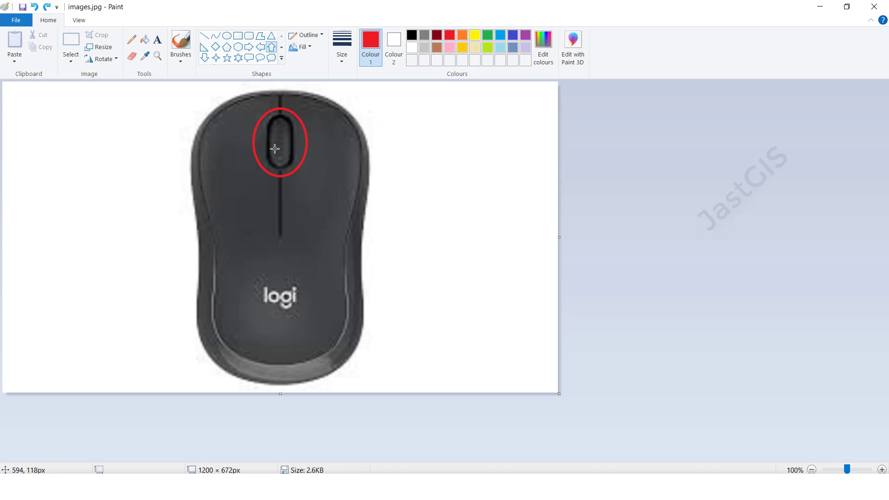
drag(437, 233, 470, 111)
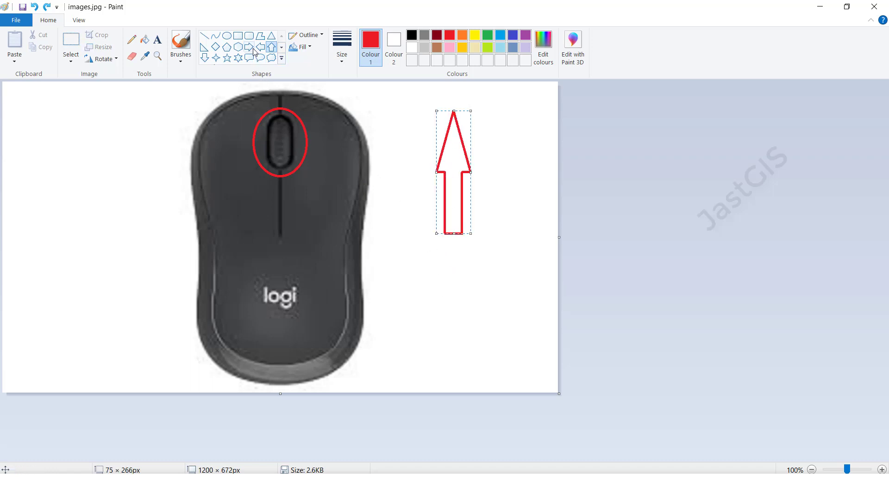
click(204, 57)
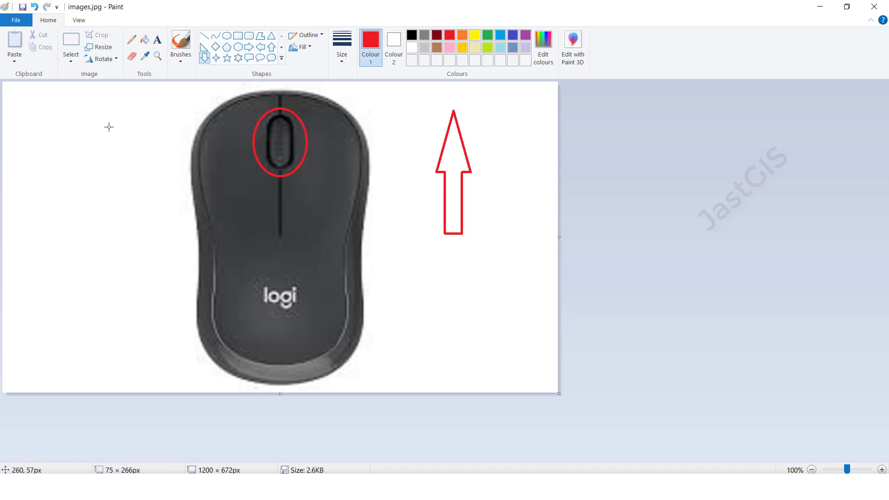
drag(113, 129, 147, 278)
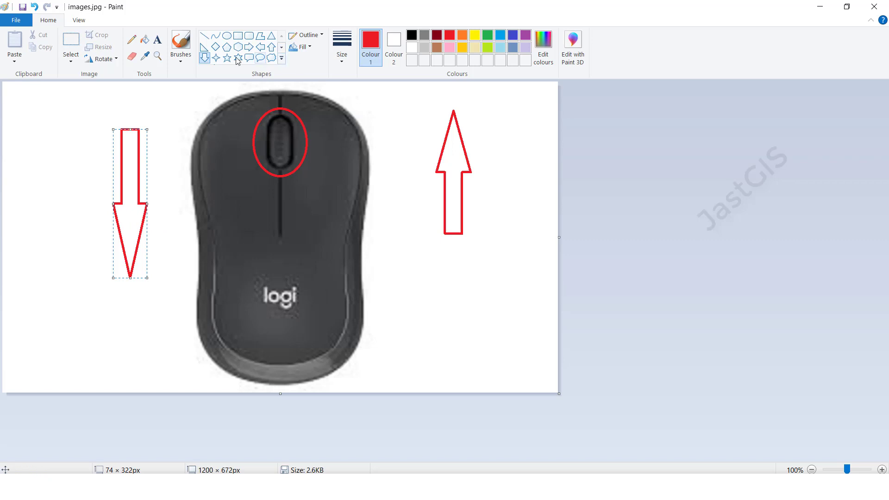
Add the red text label 'Zoom In' below the up arrow.
click(157, 40)
click(399, 289)
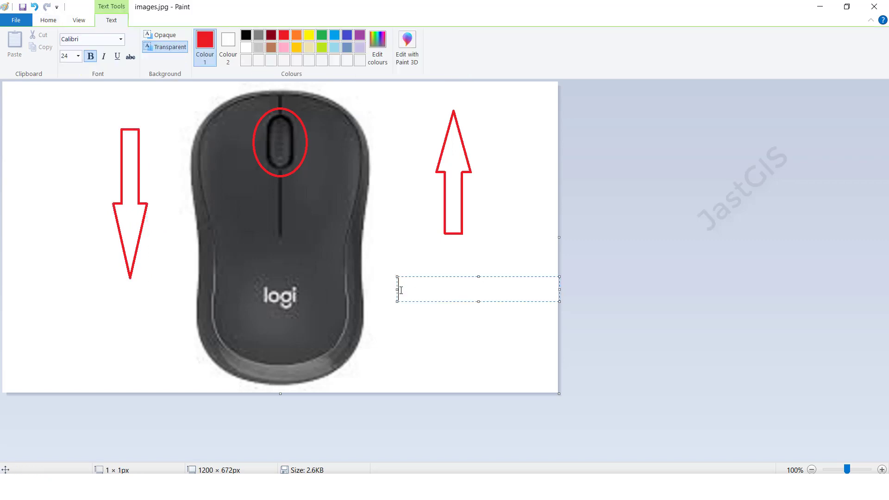
text(Zoom In)
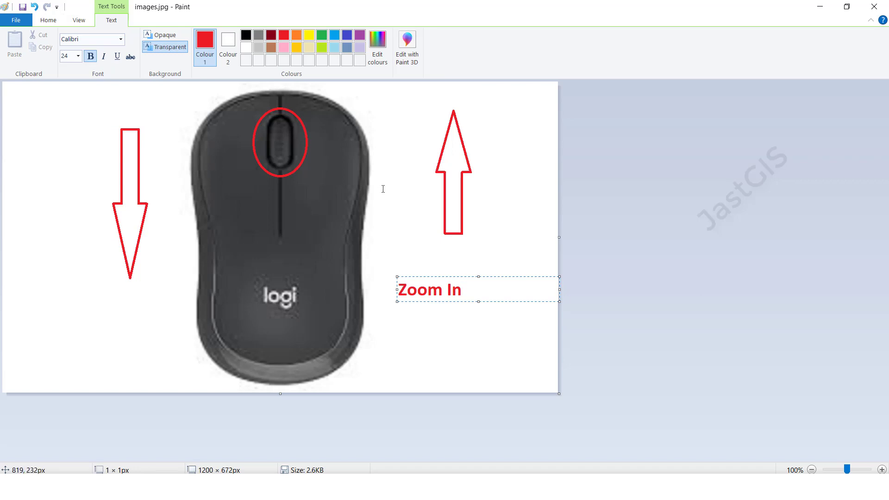
click(495, 204)
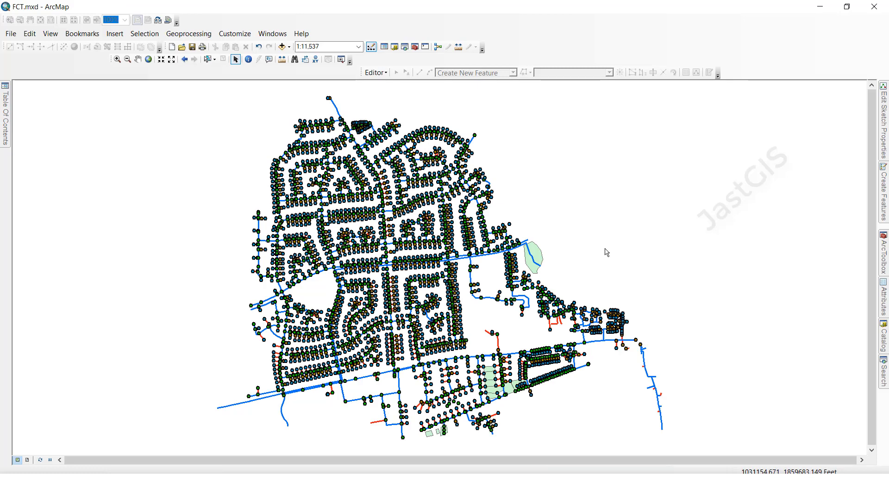
Roll the mouse wheel to zoom in on the service lines, then back out to 1:10,000.
scroll(606, 252, down, 2)
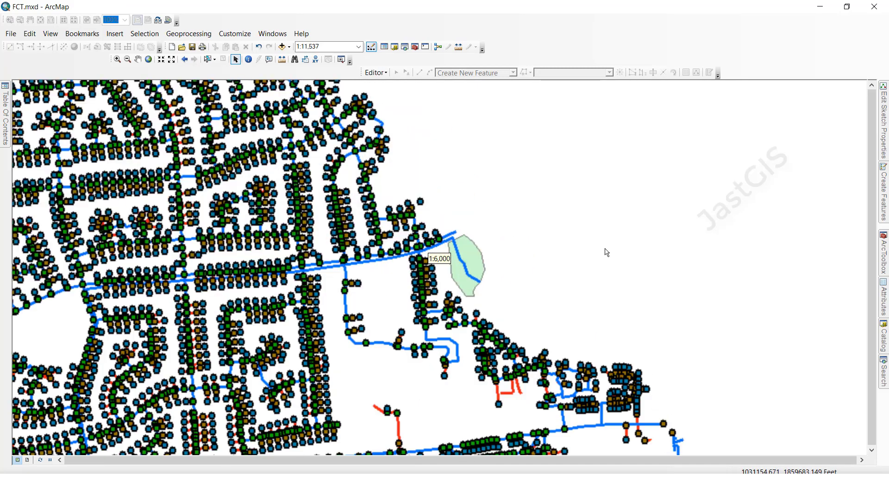
scroll(420, 213, down, 3)
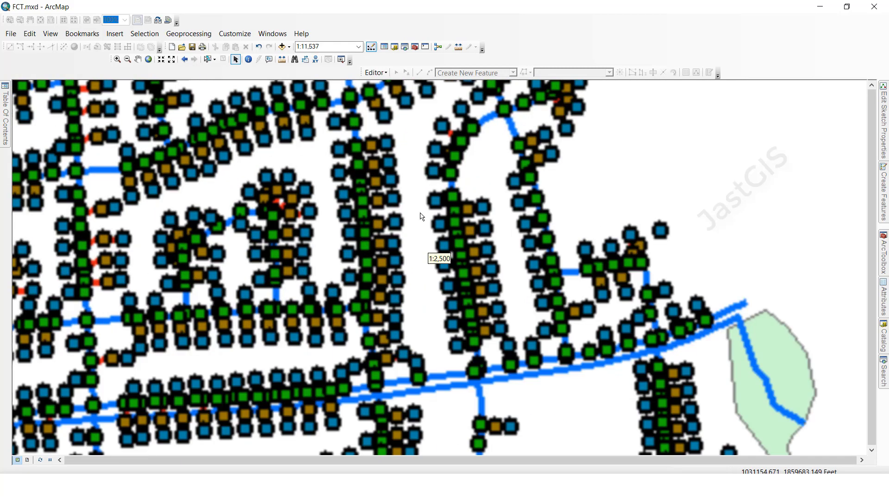
scroll(402, 216, down, 3)
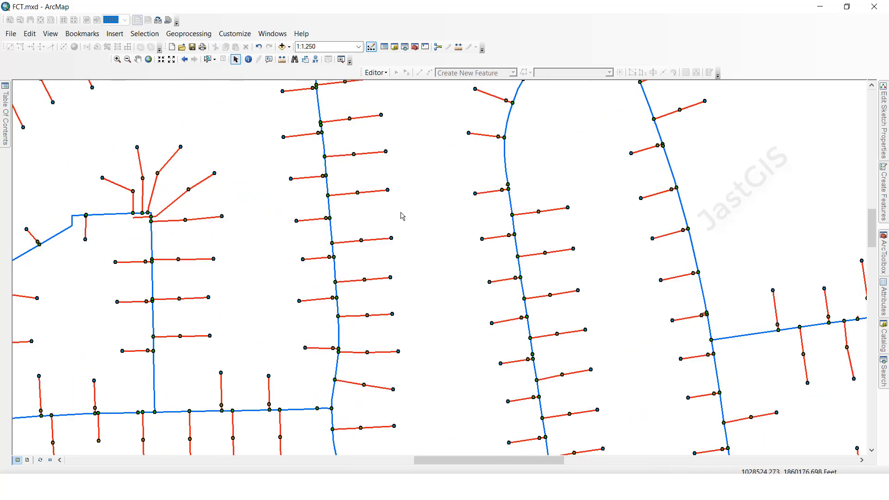
scroll(401, 216, down, 3)
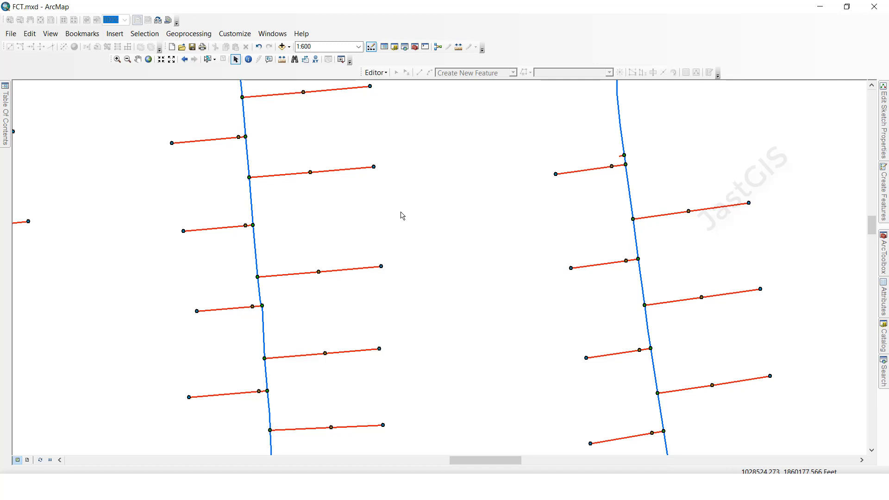
scroll(402, 215, down, 1)
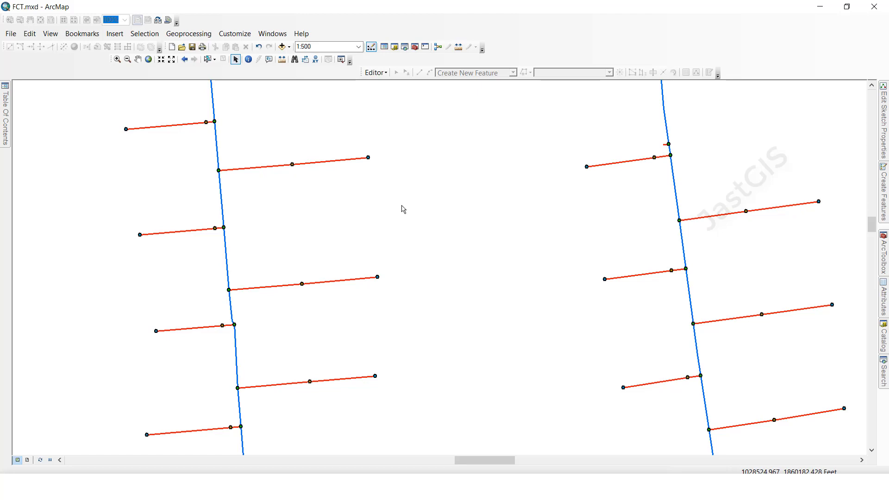
scroll(403, 209, up, 10)
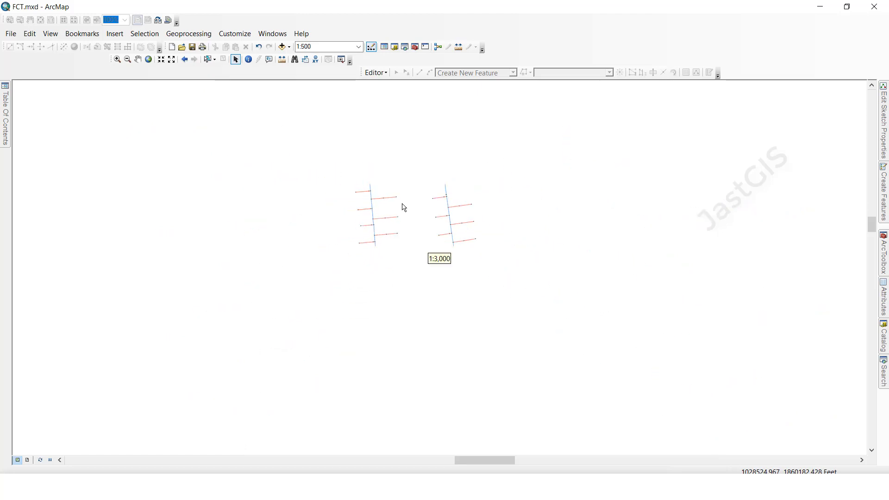
scroll(404, 207, up, 5)
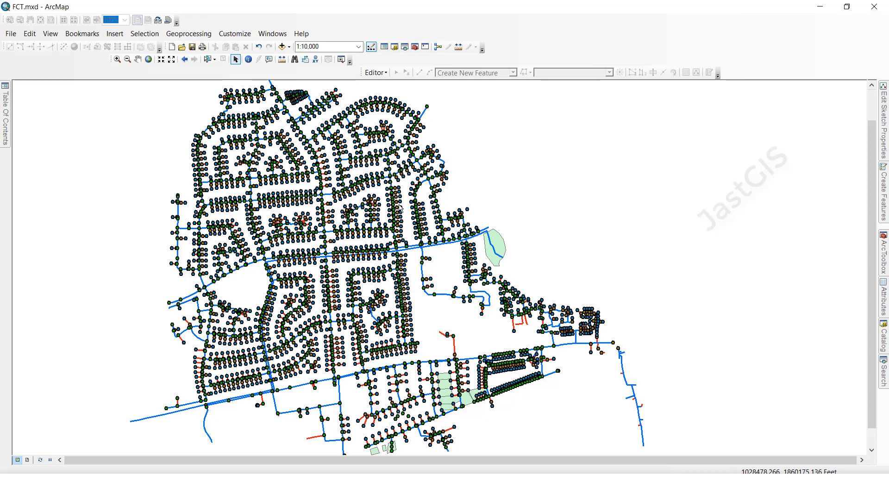
Zoom to Full Extent and set the Roll Forward wheel option to Zooms Out.
click(148, 59)
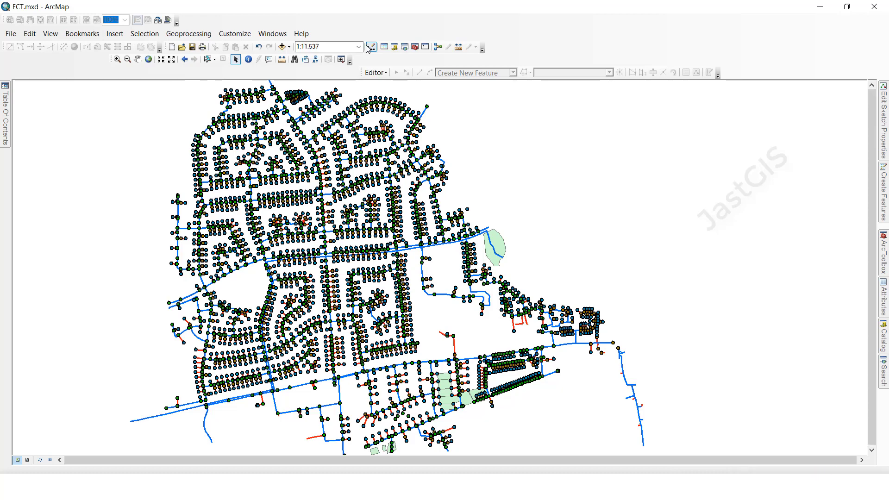
click(235, 33)
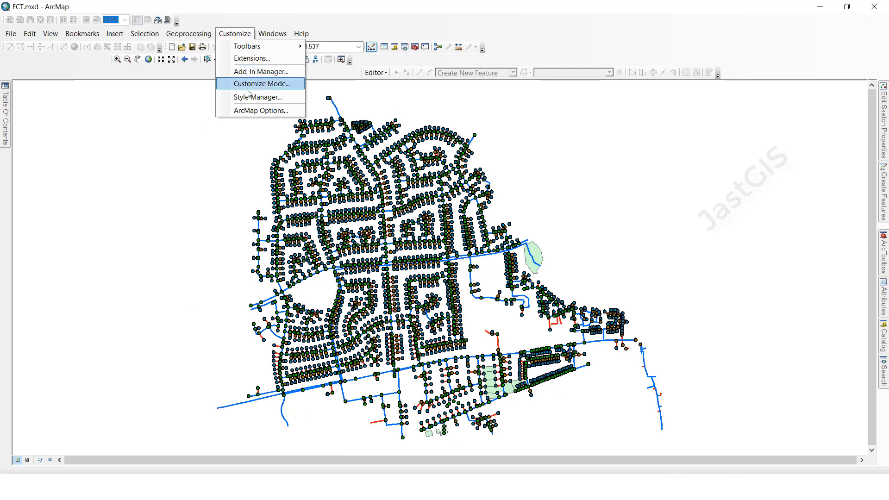
click(252, 111)
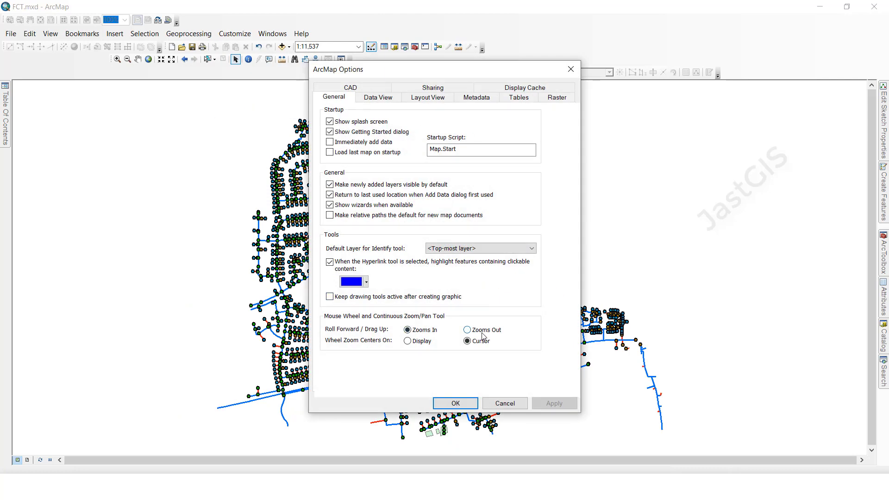
click(463, 404)
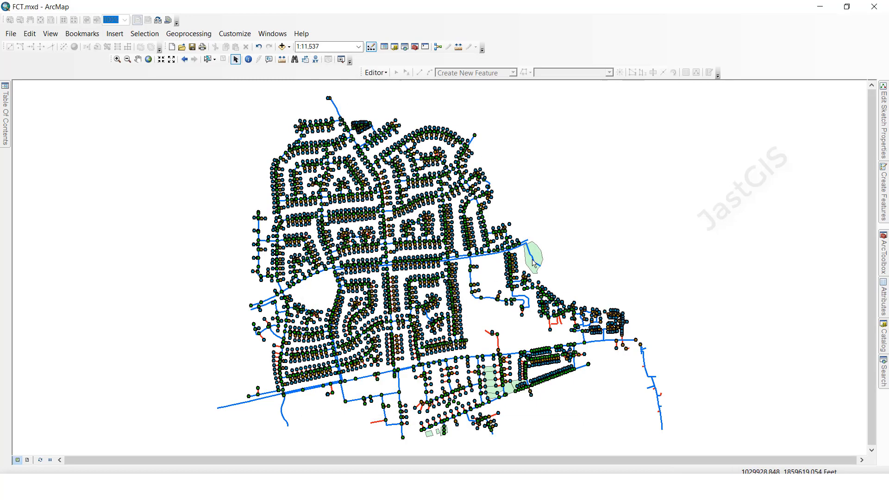
key(alt+Tab)
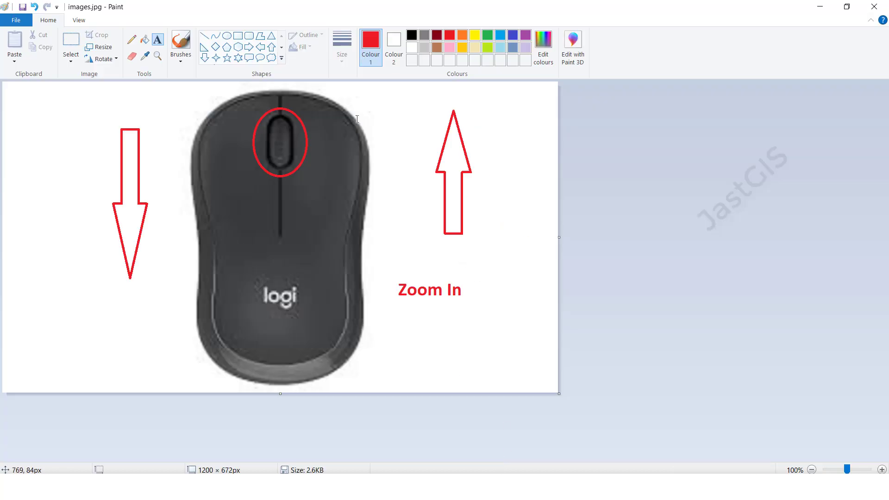
Draw a black up arrow to the right of the red up arrow.
click(412, 36)
click(272, 46)
drag(516, 242, 542, 101)
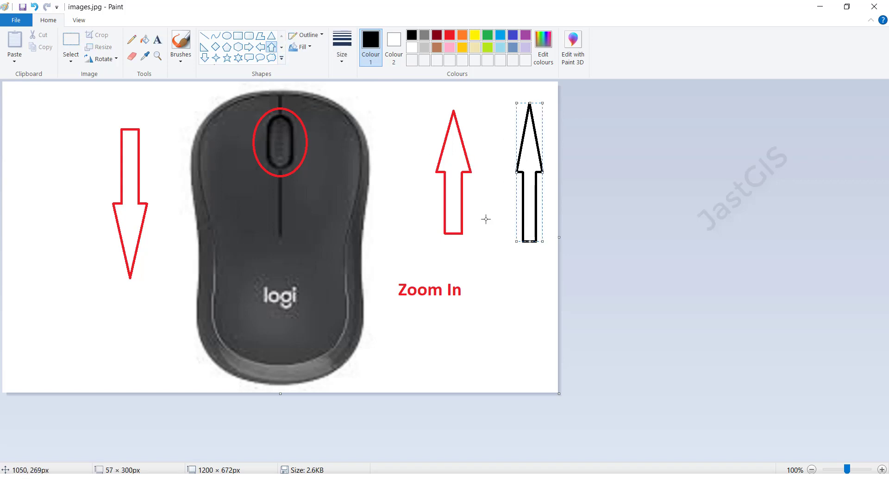
click(400, 234)
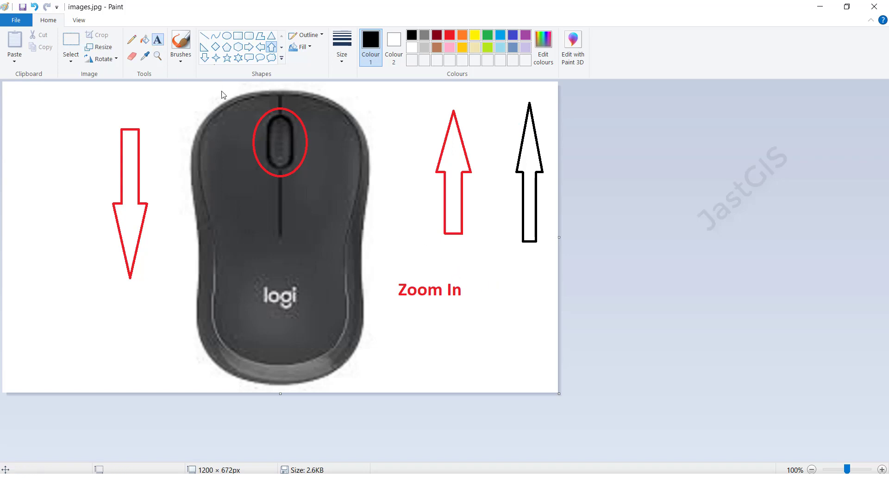
Add the label 'Zoom Out' below the black up arrow.
click(157, 40)
click(476, 270)
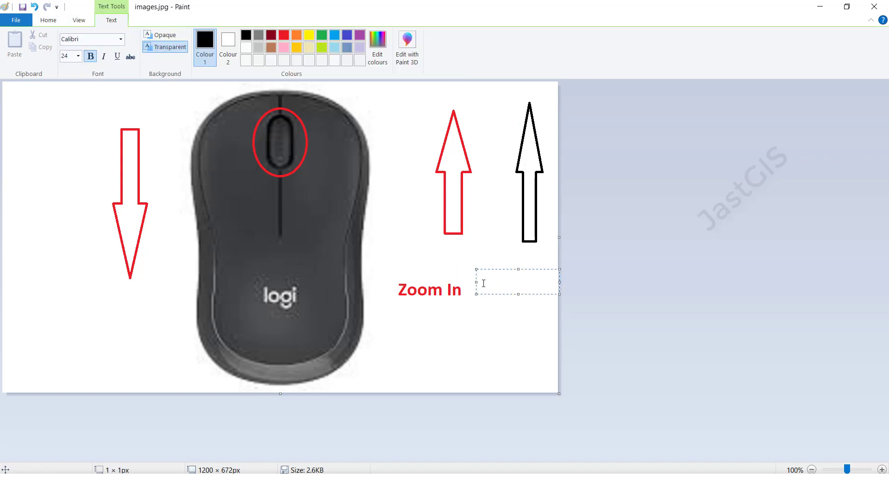
text(Zoom Out)
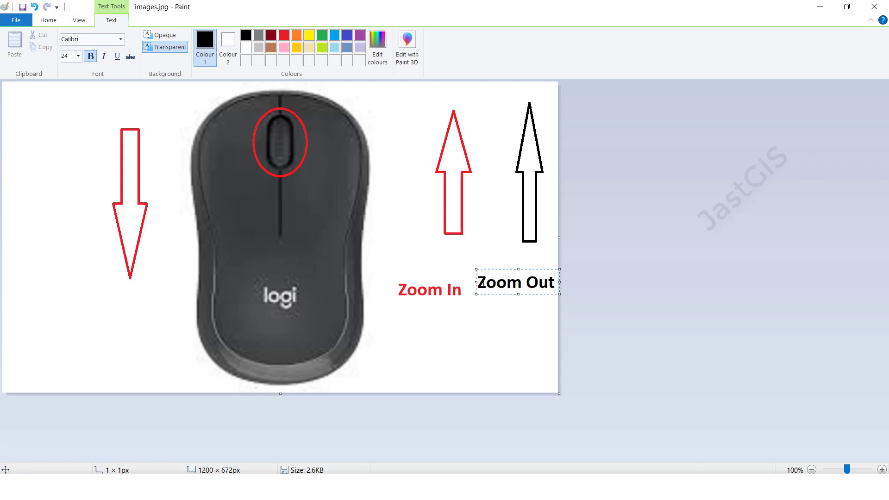
click(426, 123)
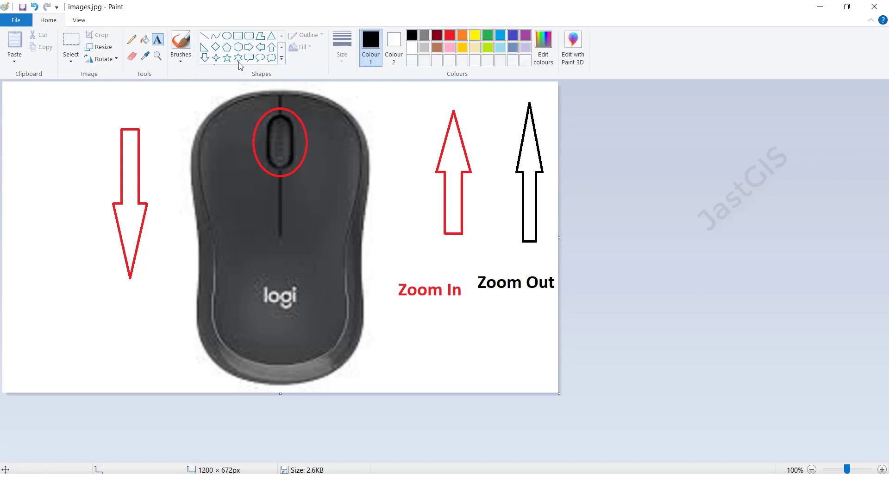
Draw a black down arrow left of the red down arrow.
click(205, 59)
drag(50, 137, 85, 307)
click(140, 301)
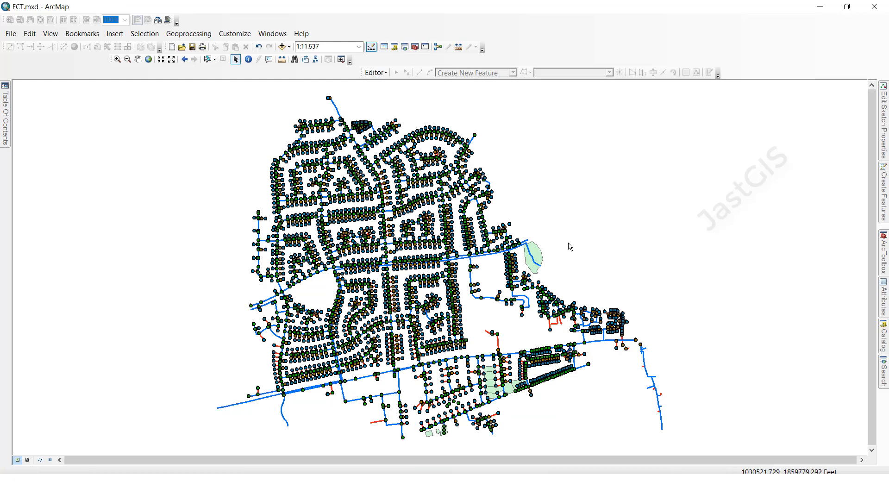
Test the wheel by zooming out and in to 1:1,500, then return to Full Extent at 1:11,537.
scroll(551, 255, up, 4)
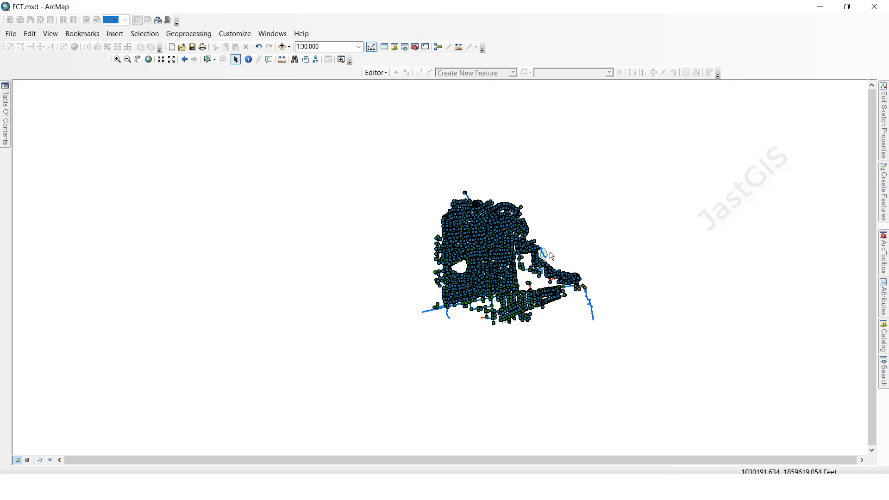
scroll(551, 256, up, 3)
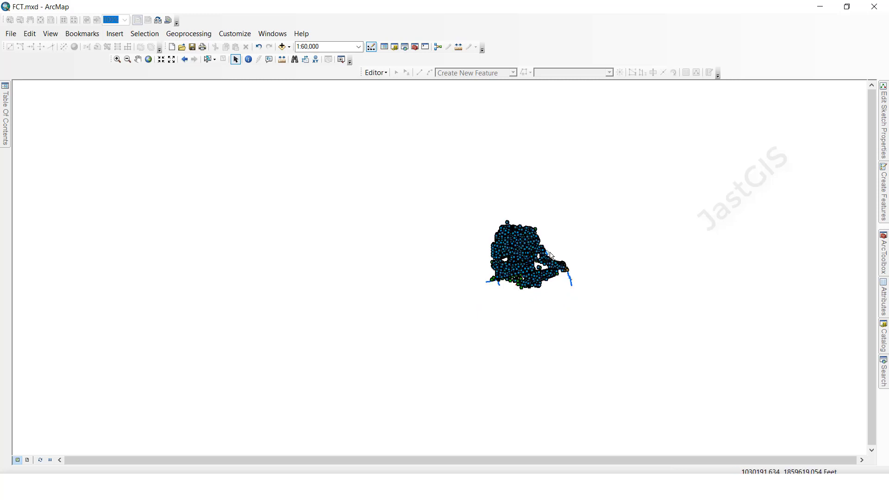
scroll(550, 254, down, 3)
scroll(542, 253, down, 1)
scroll(522, 253, down, 4)
scroll(522, 254, down, 2)
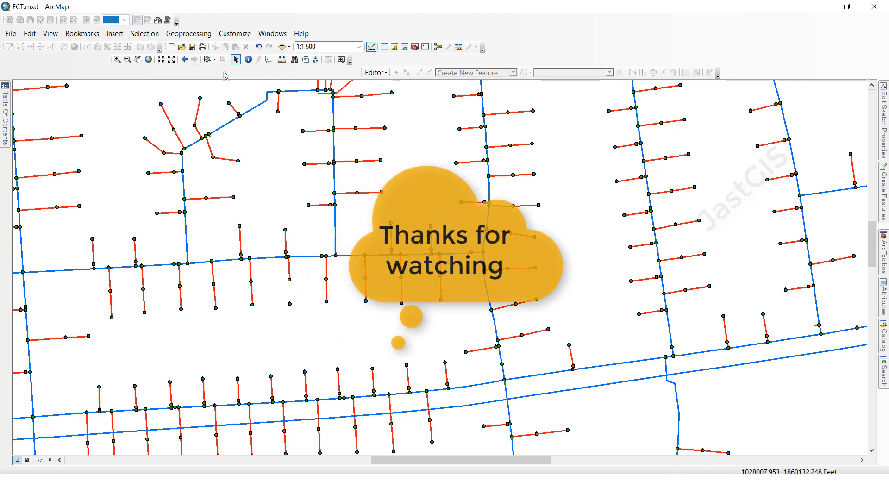
click(148, 59)
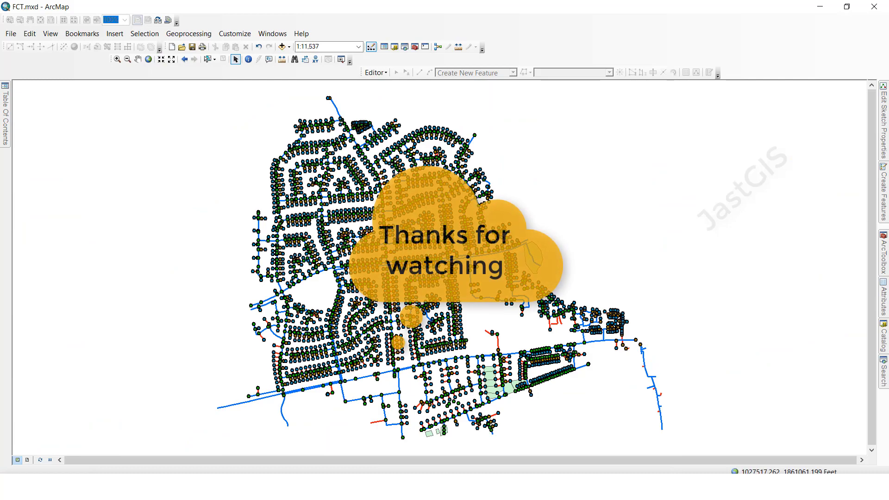